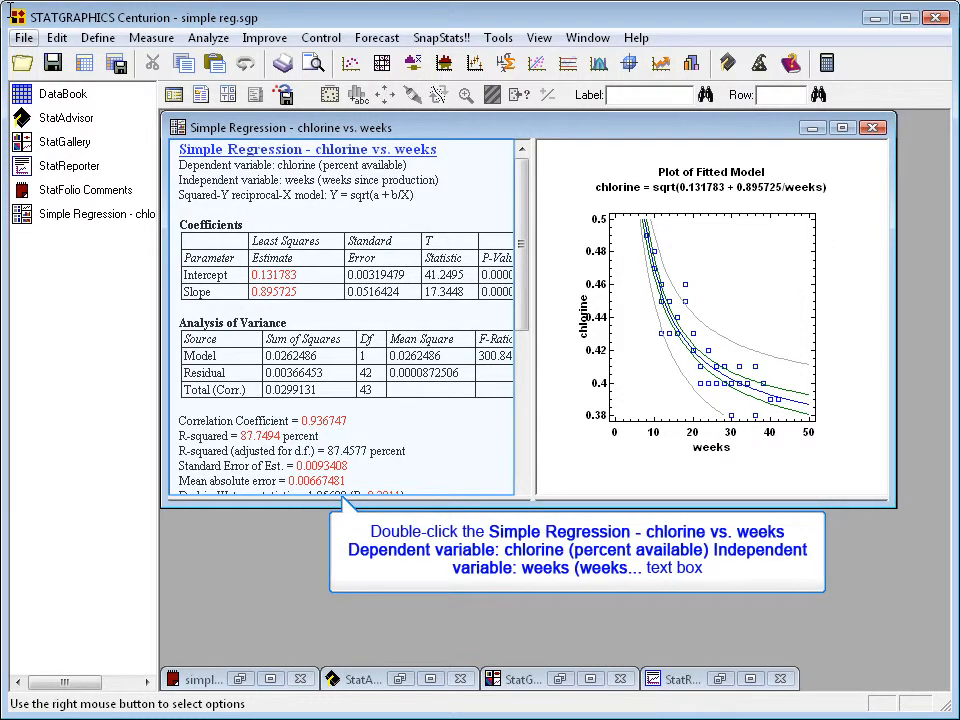
Enlarge the regression summary pane to fill the analysis window and copy its Coefficients table.
double_click(463, 198)
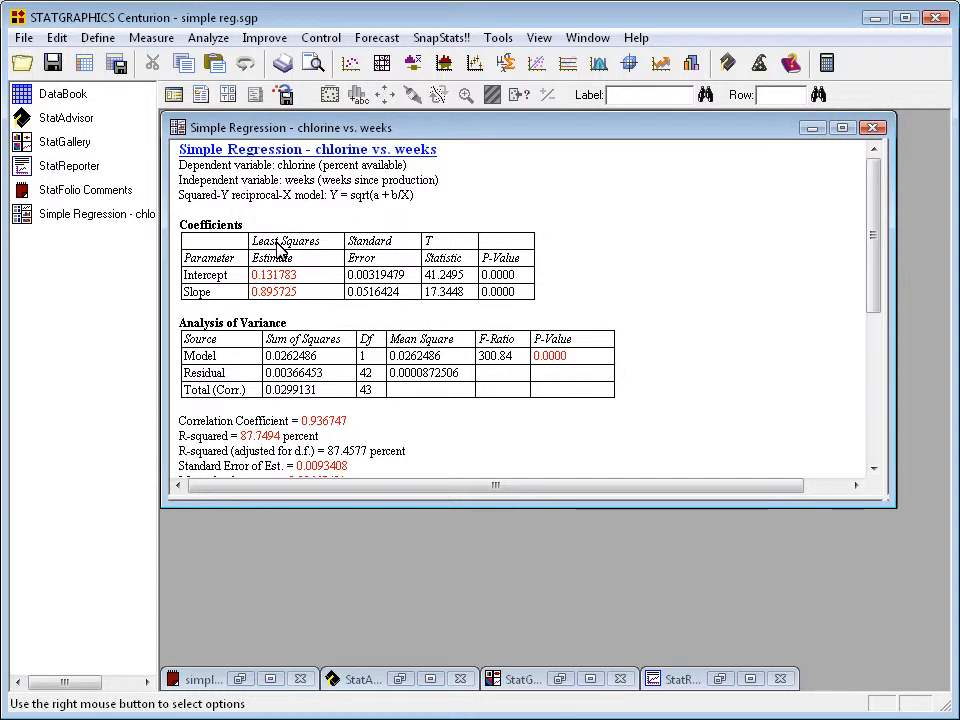
left_click_drag(278, 250, 448, 294)
left_click(450, 300)
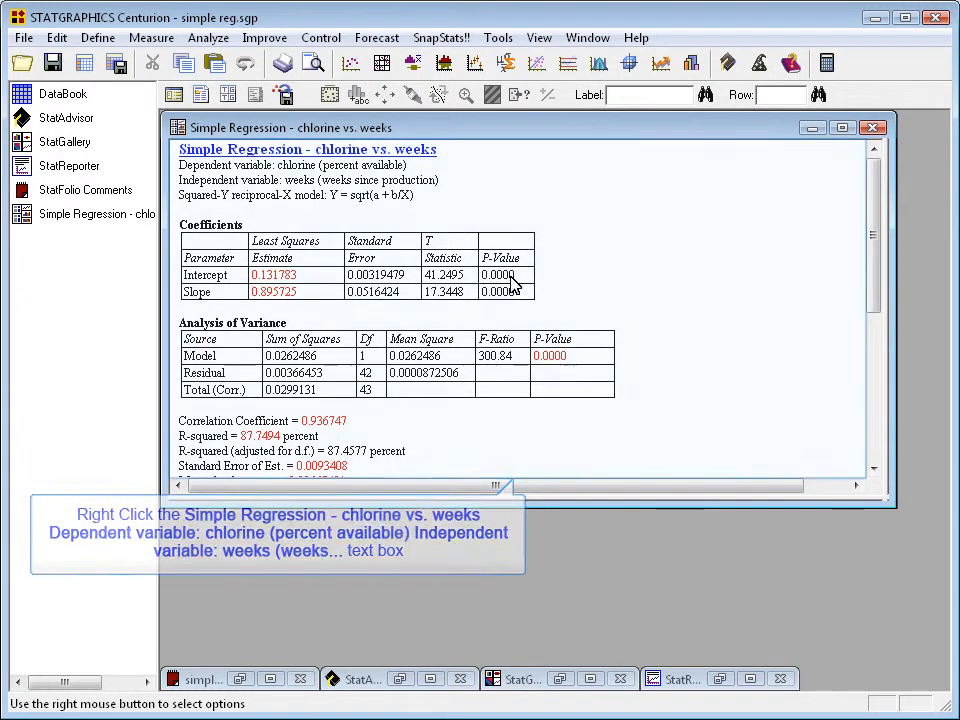
right_click(536, 223)
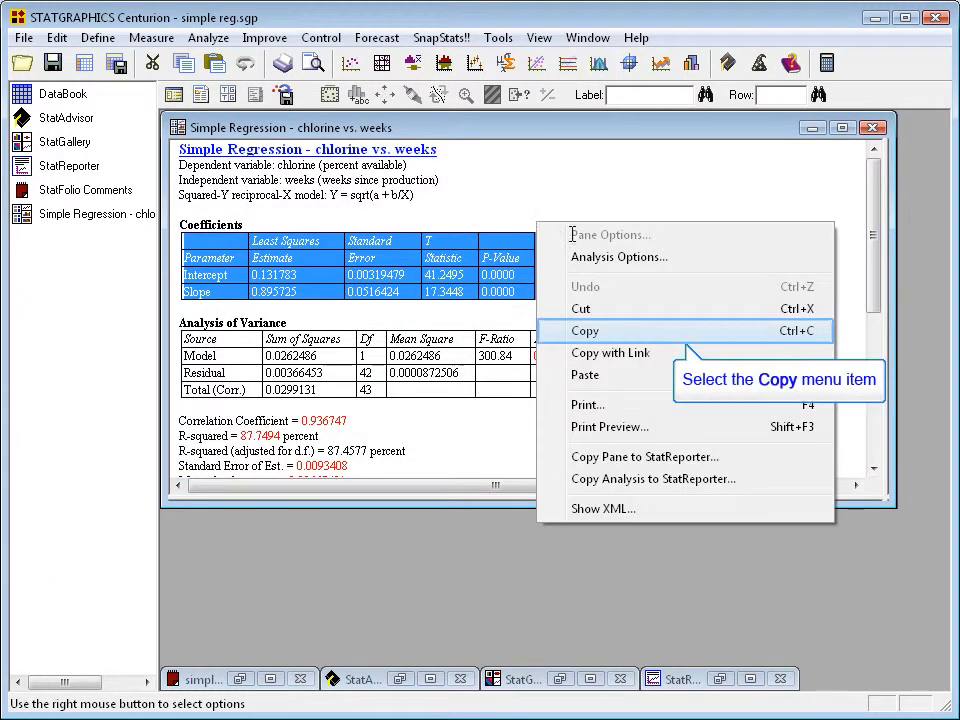
left_click(601, 331)
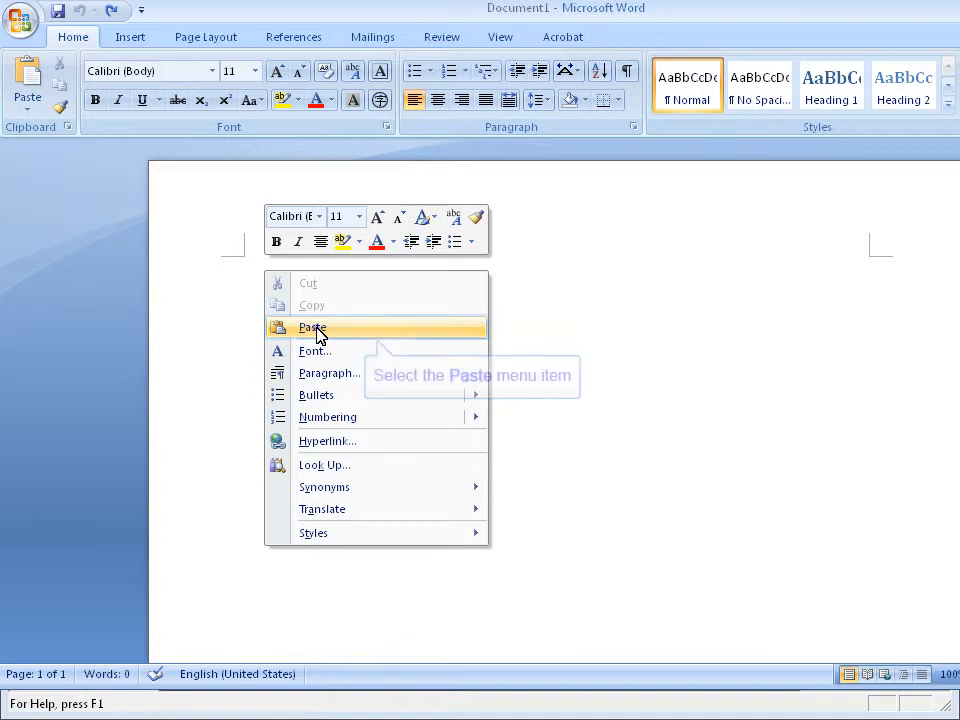
Paste the coefficients table into the blank Word document and narrow its Least Squares Estimate and Standard Error columns.
left_click(317, 326)
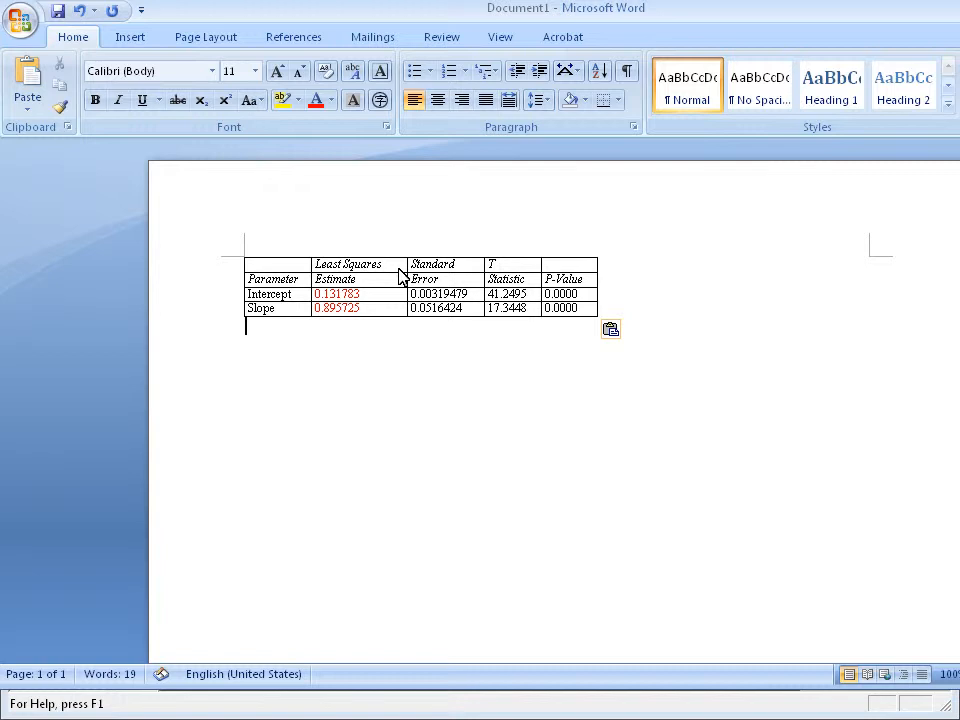
left_click_drag(407, 267, 394, 267)
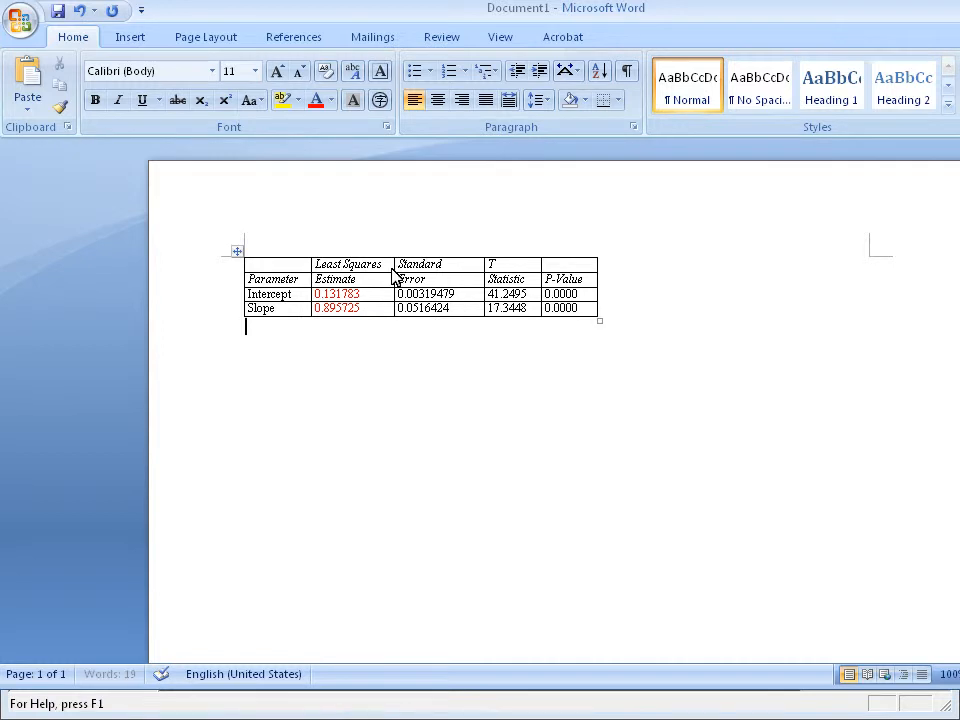
left_click_drag(484, 267, 472, 267)
Shade the two header rows of the pasted table yellow through the table's Borders and Shading settings.
left_click_drag(302, 266, 570, 268)
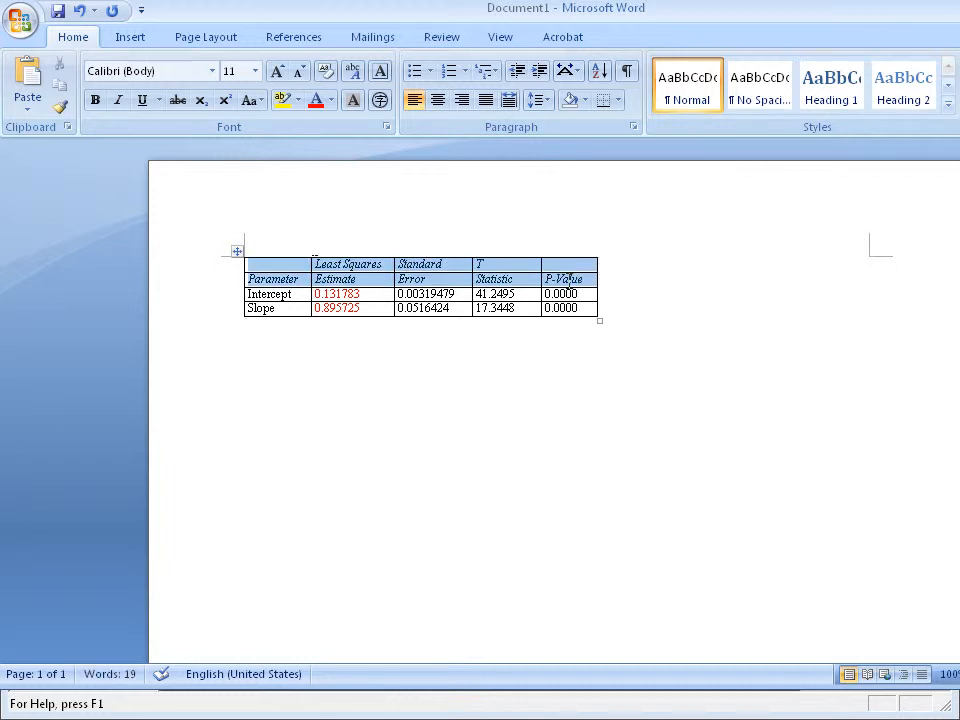
key("ctrl+z")
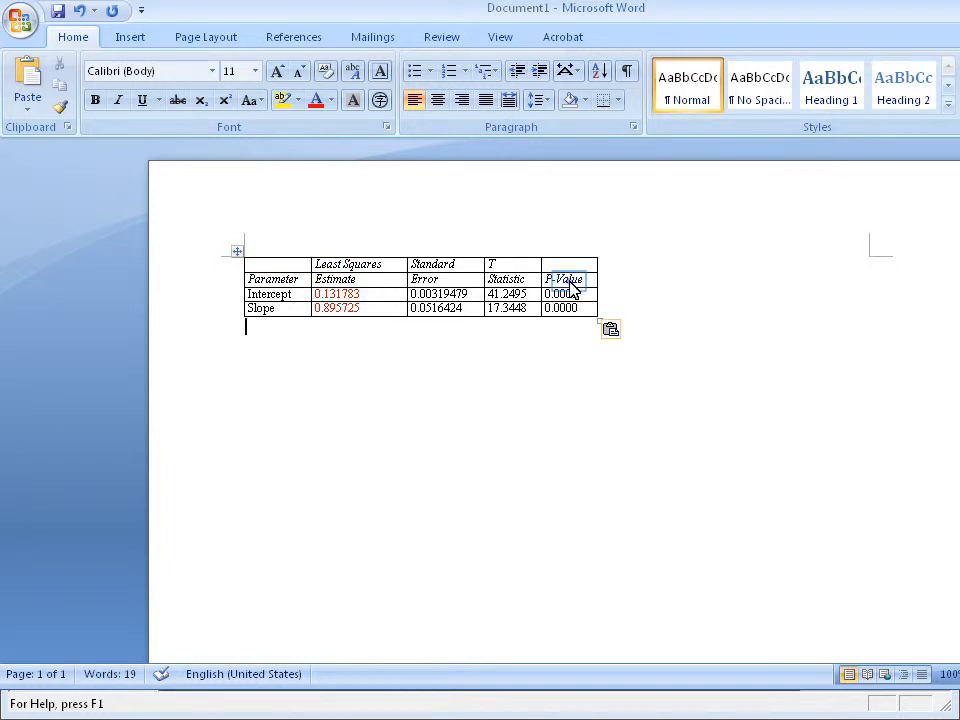
right_click(572, 287)
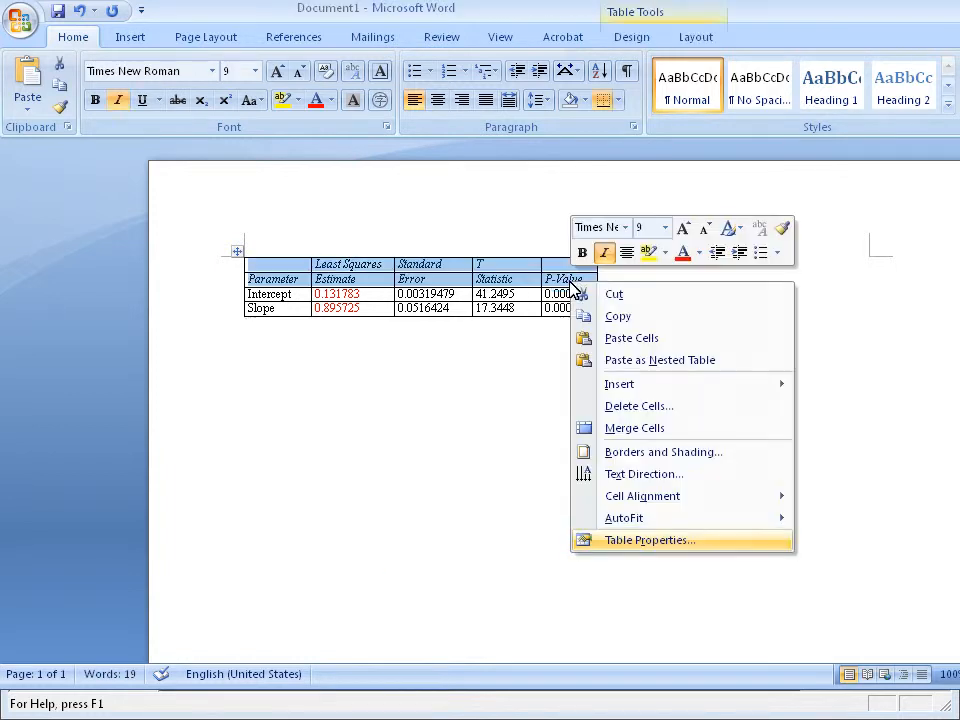
left_click(643, 541)
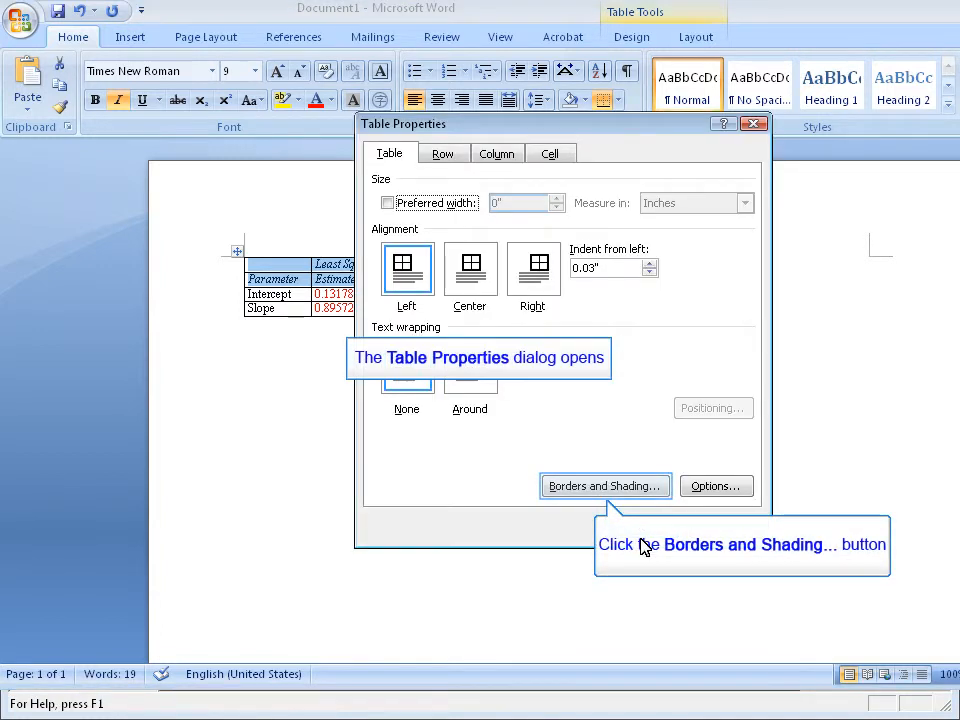
left_click(619, 491)
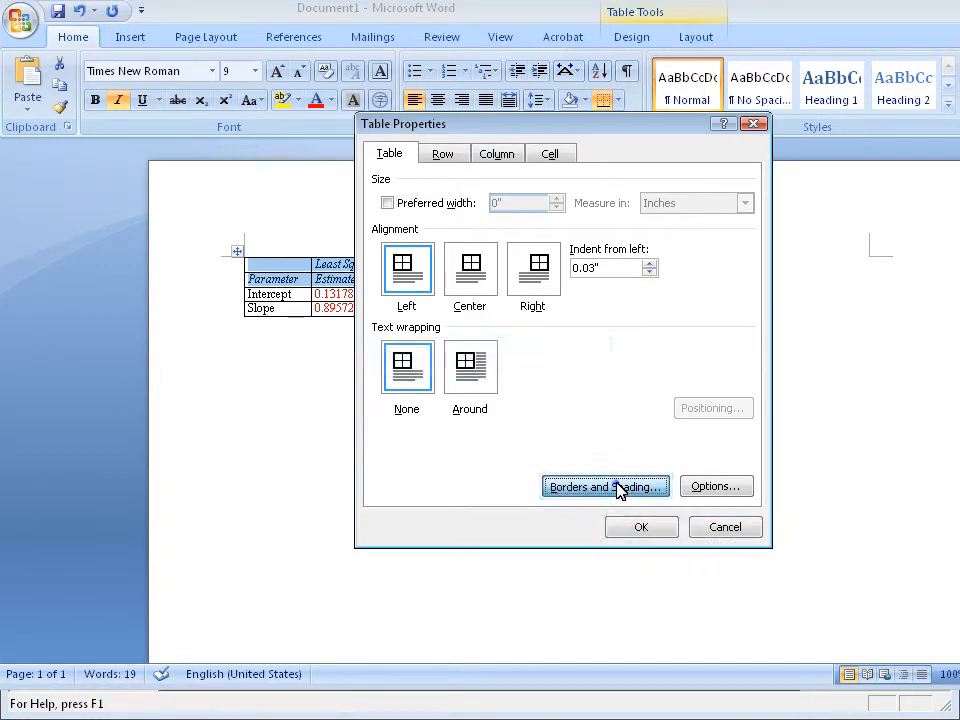
left_click(430, 218)
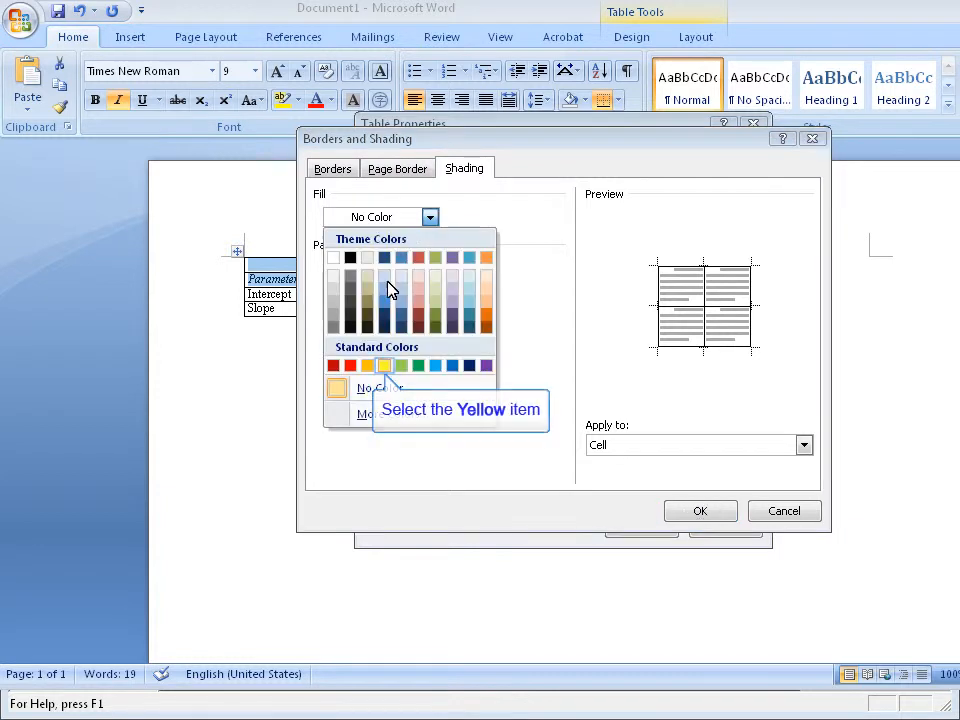
left_click(385, 366)
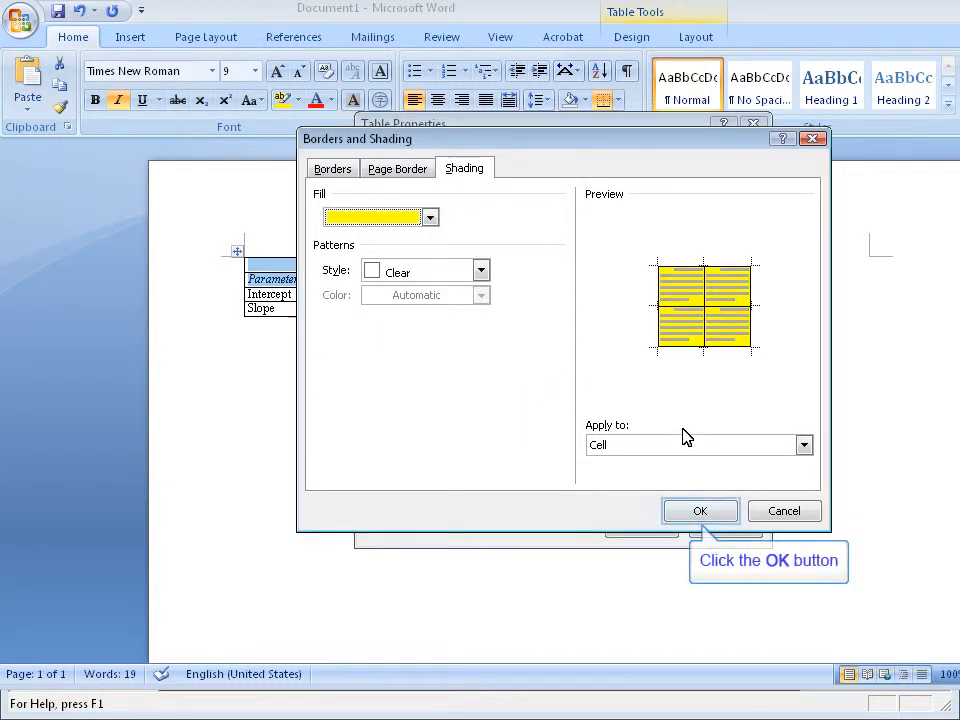
left_click(700, 511)
left_click(643, 527)
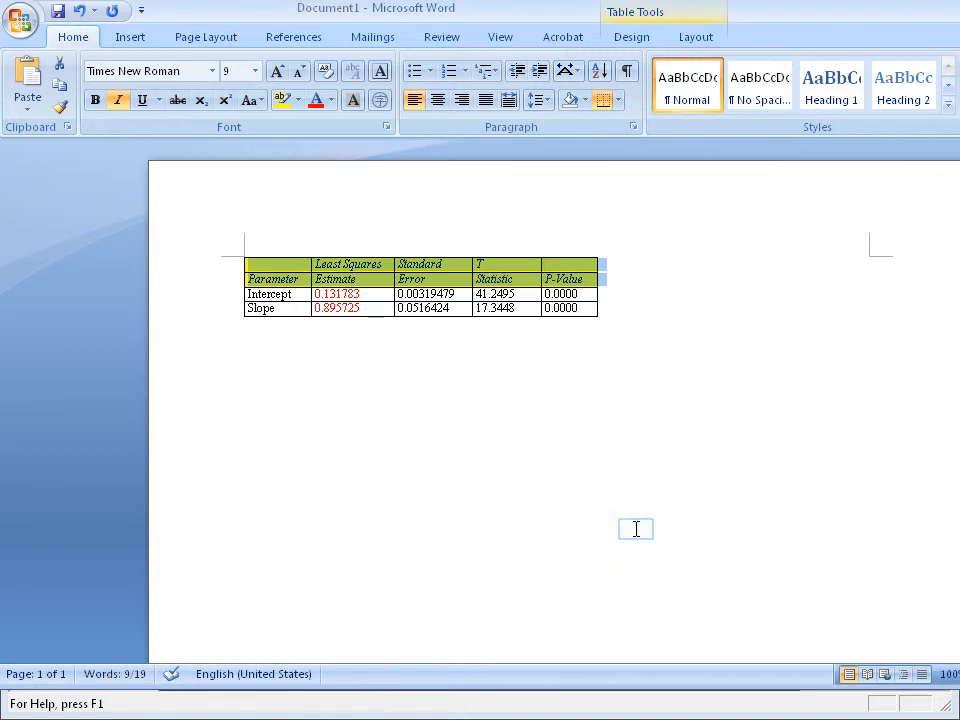
left_click(639, 530)
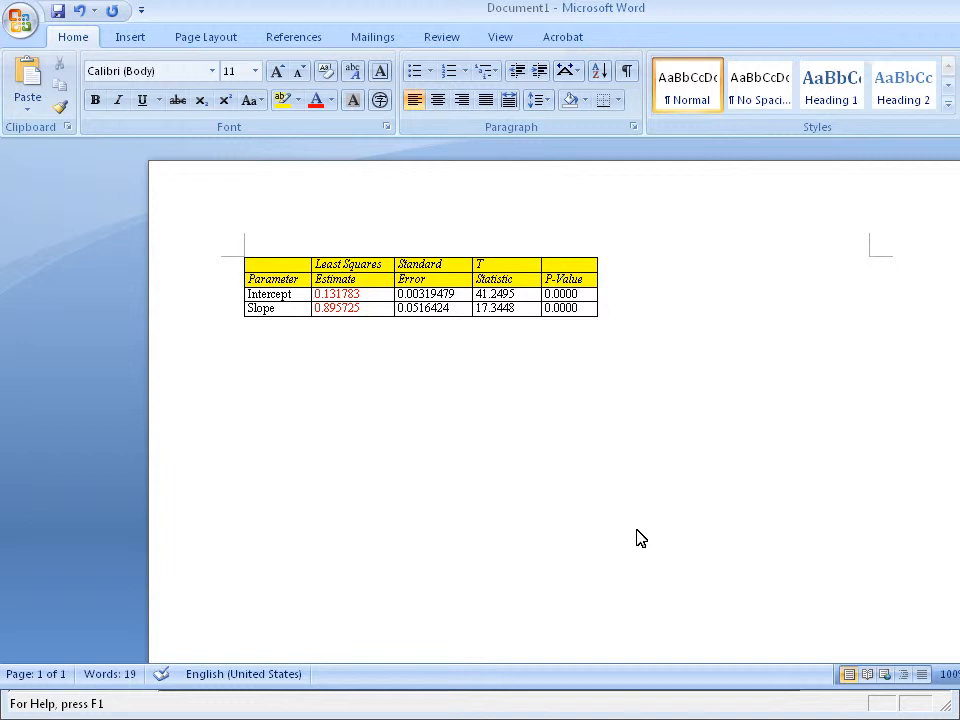
Switch to Excel and paste the copied coefficients table into the blank worksheet starting at cell B2.
key("alt+Tab")
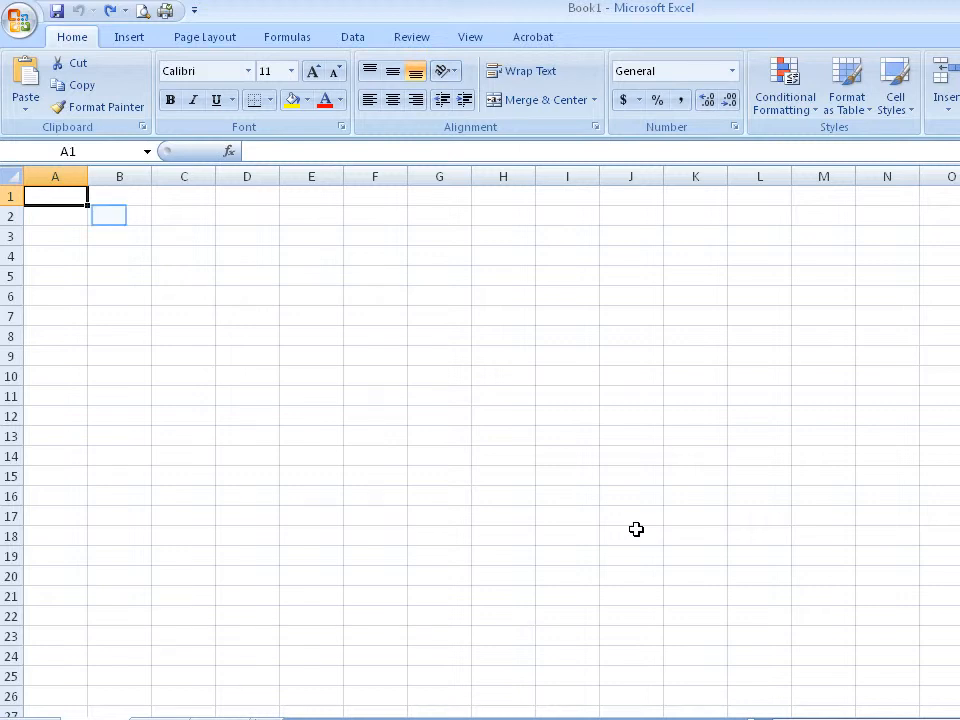
left_click(110, 216)
right_click(111, 219)
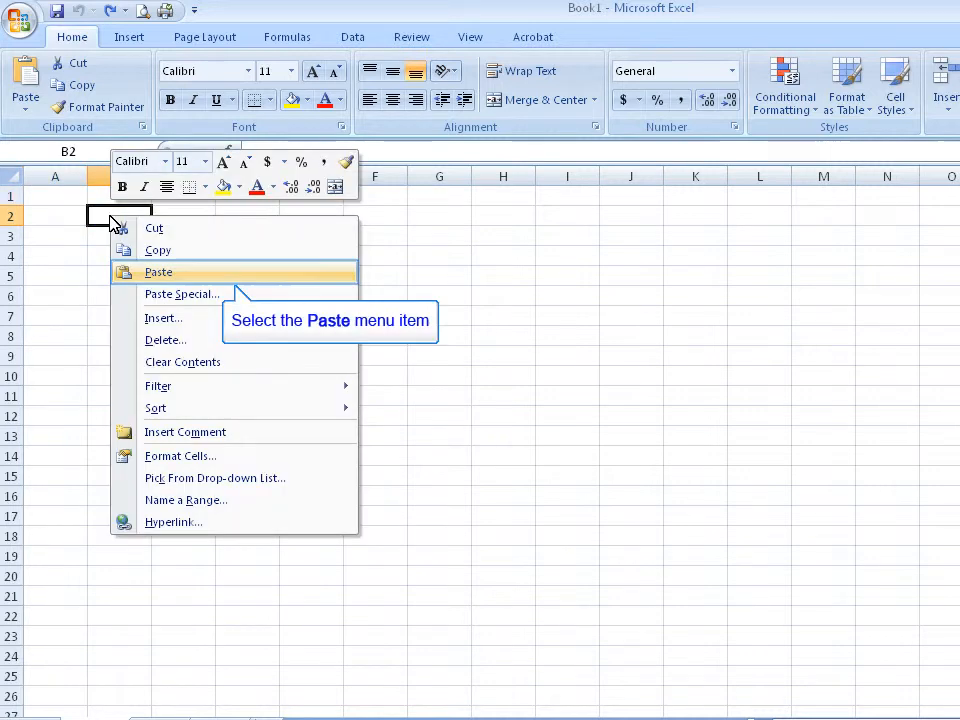
left_click(158, 272)
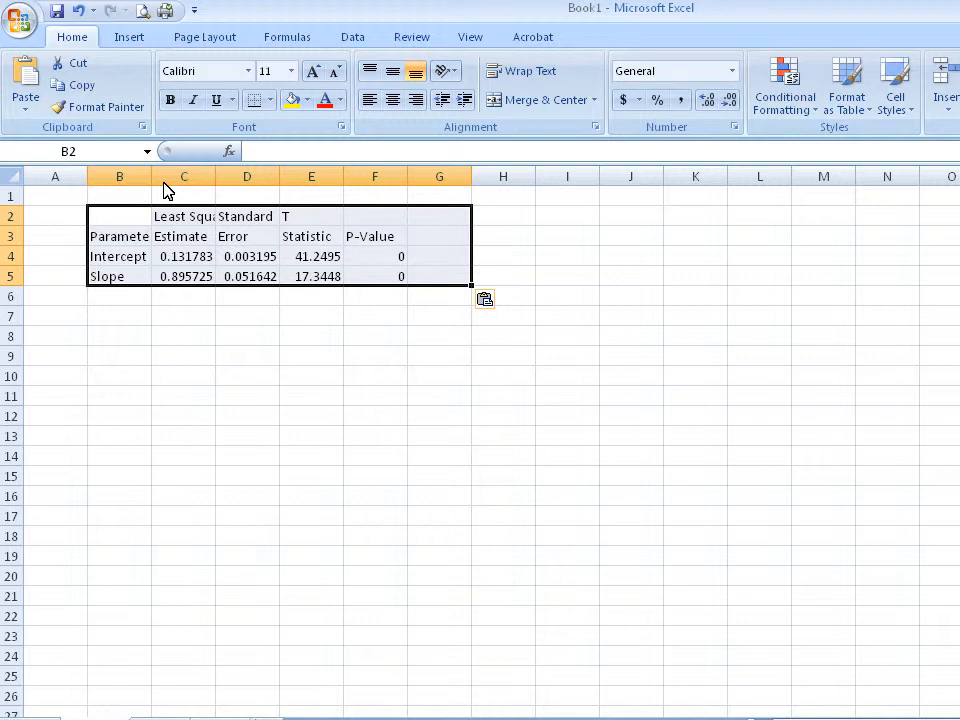
Widen worksheet columns B, C, D and E so the pasted headings and values fit.
left_click_drag(151, 180, 196, 182)
left_click_drag(262, 180, 285, 180)
left_click_drag(350, 180, 374, 178)
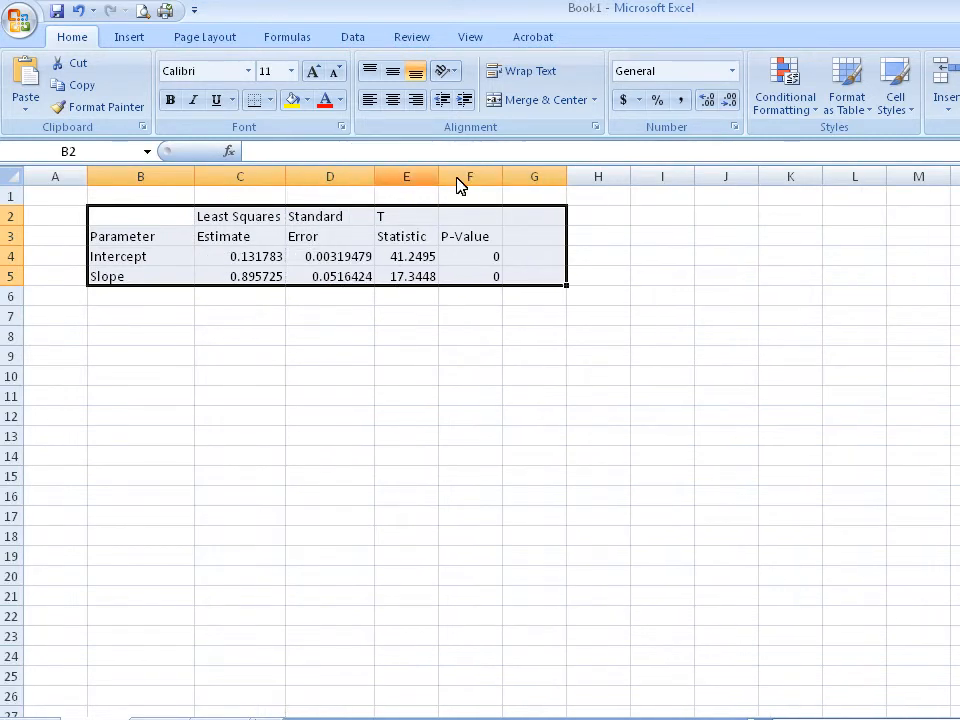
left_click_drag(440, 178, 456, 178)
Undo the four column width changes, redo them, and select the intercept estimate in cell C4.
key("ctrl+z")
key("ctrl+z")
key("ctrl+z")
key("ctrl+z")
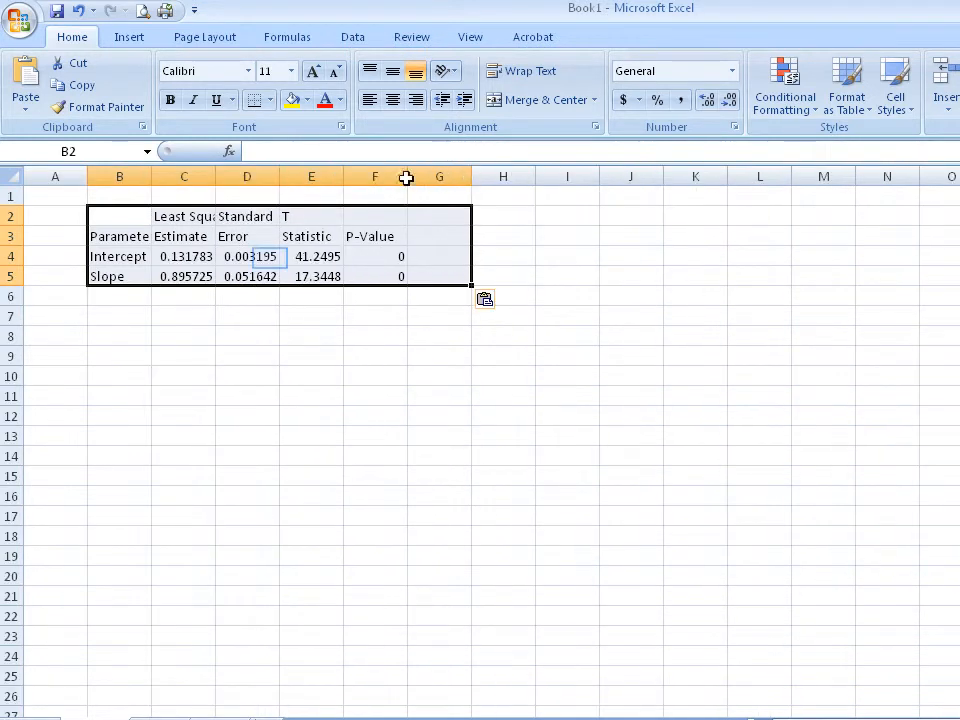
key("ctrl+y")
key("ctrl+y")
key("ctrl+y")
key("ctrl+y")
left_click(272, 257)
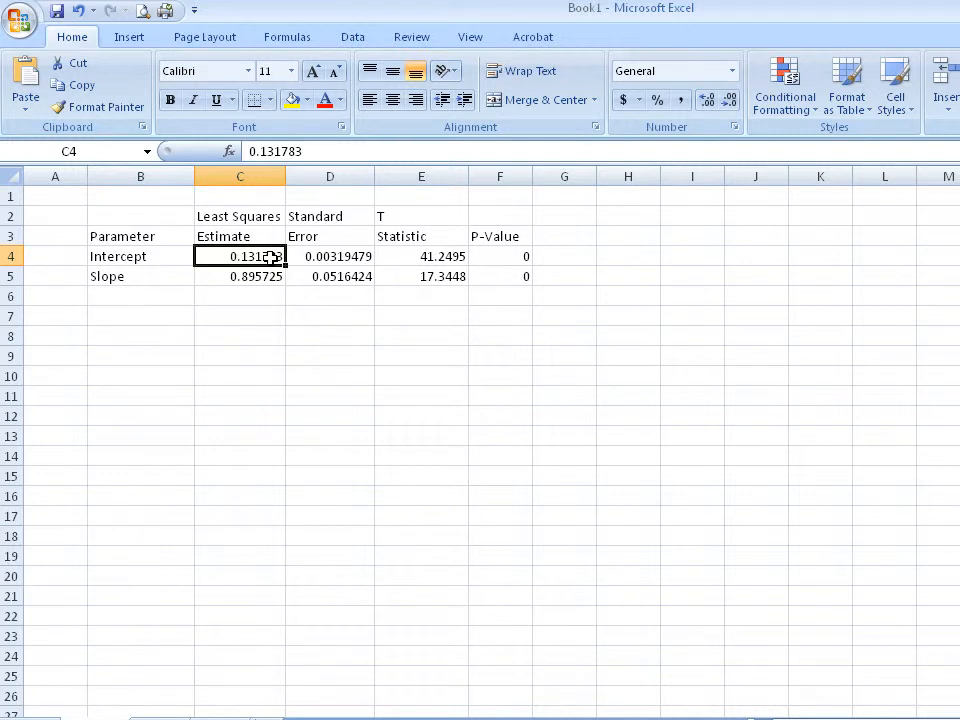
Copy the Plot of Fitted Model from STATGRAPHICS into the Excel worksheet at cell B7 and shrink the pasted picture.
key("alt+Tab")
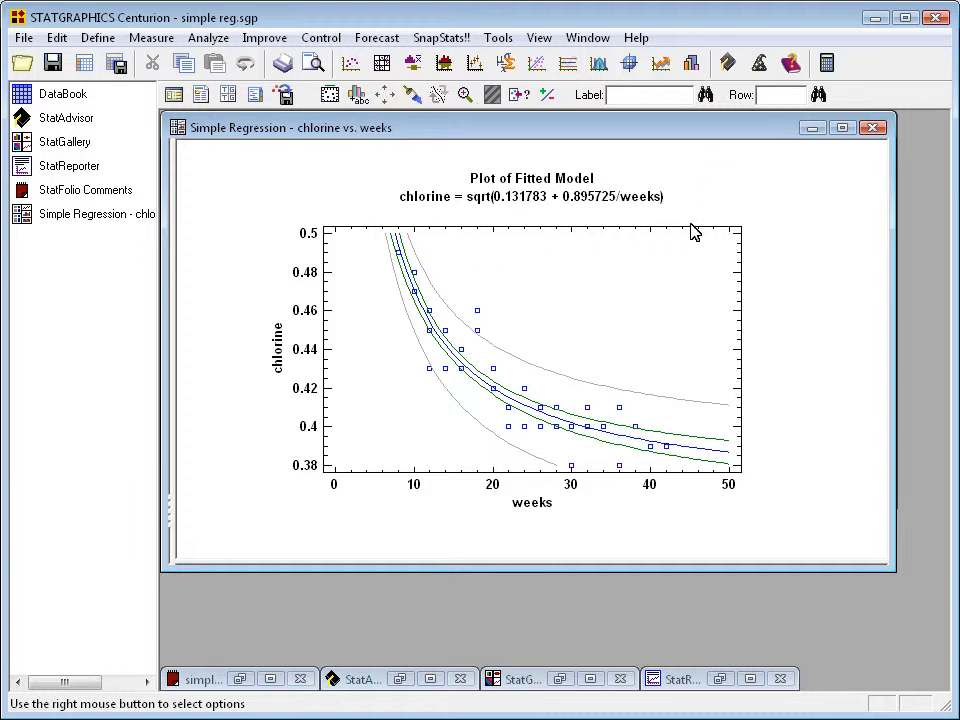
right_click(727, 200)
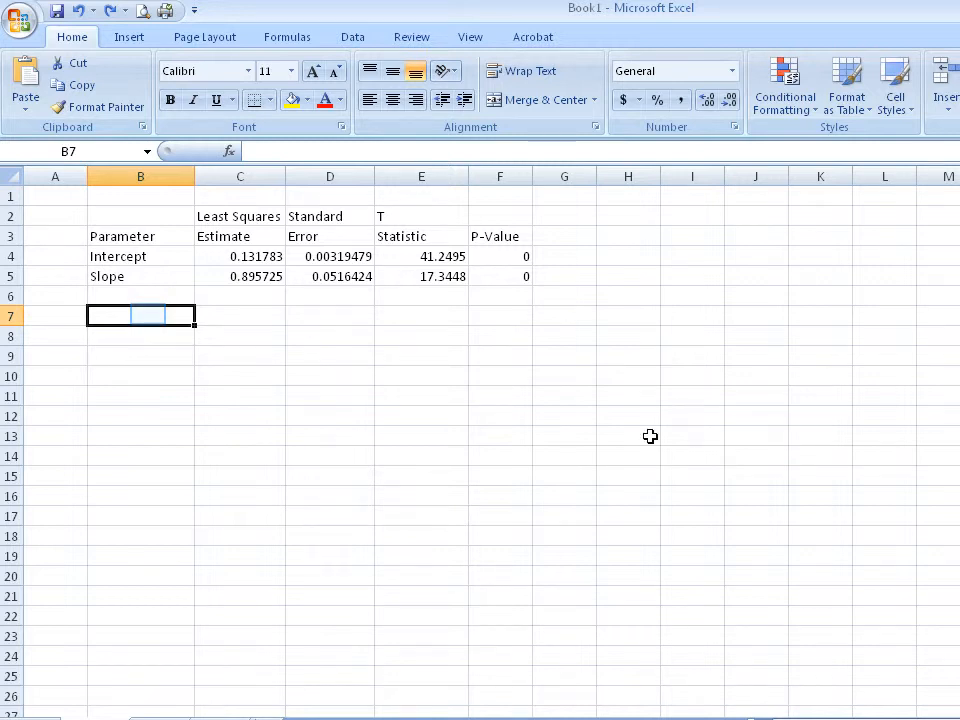
right_click(149, 320)
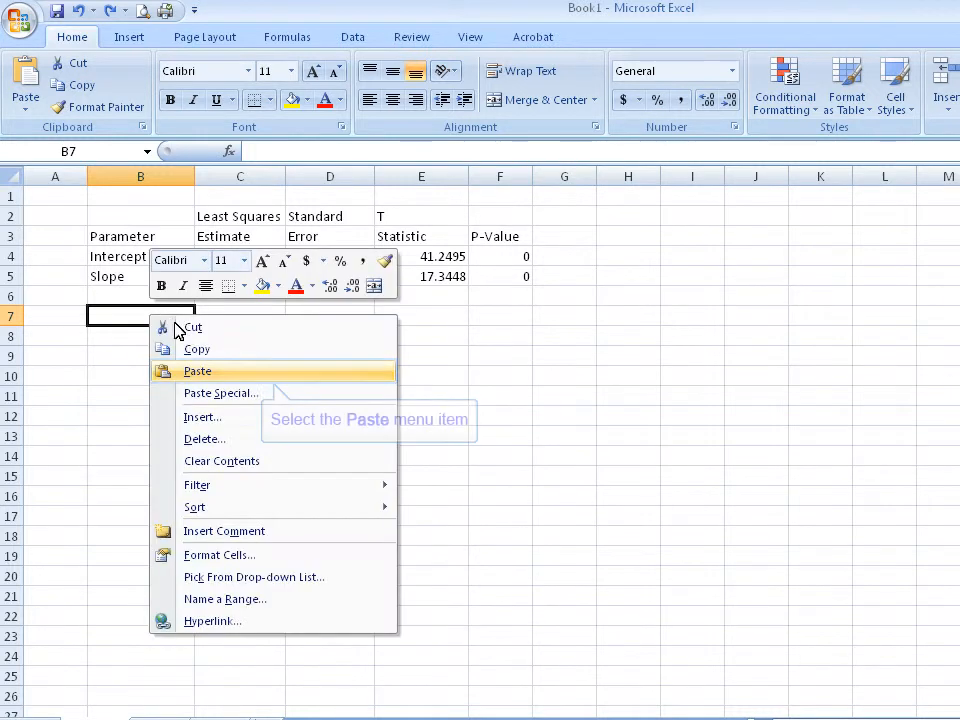
left_click(196, 371)
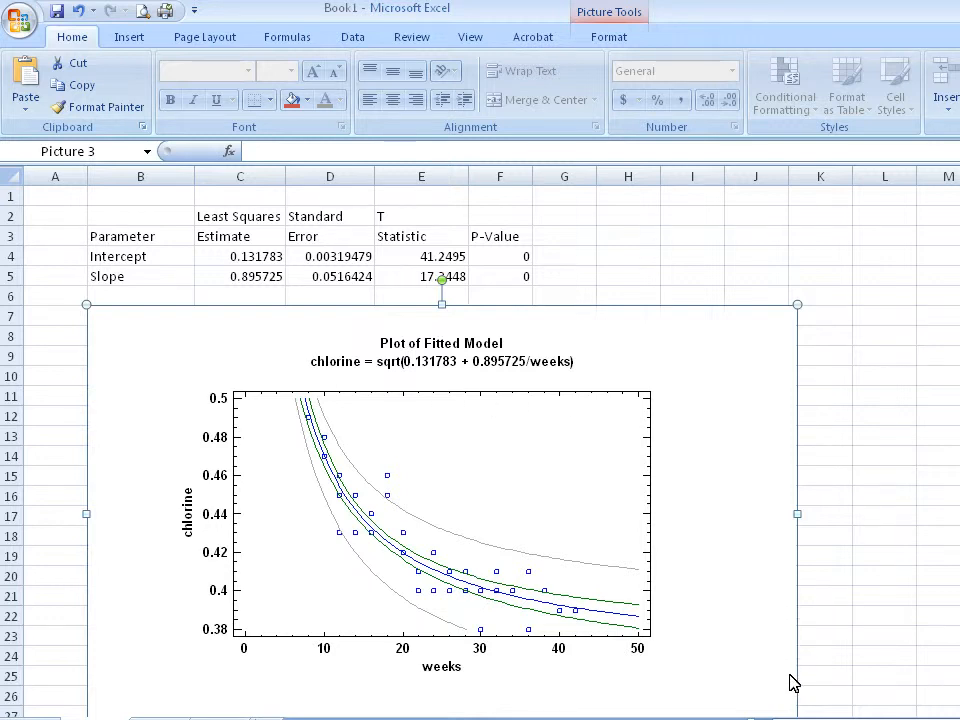
scroll(791, 681, "down", 1)
left_click_drag(794, 681, 579, 564)
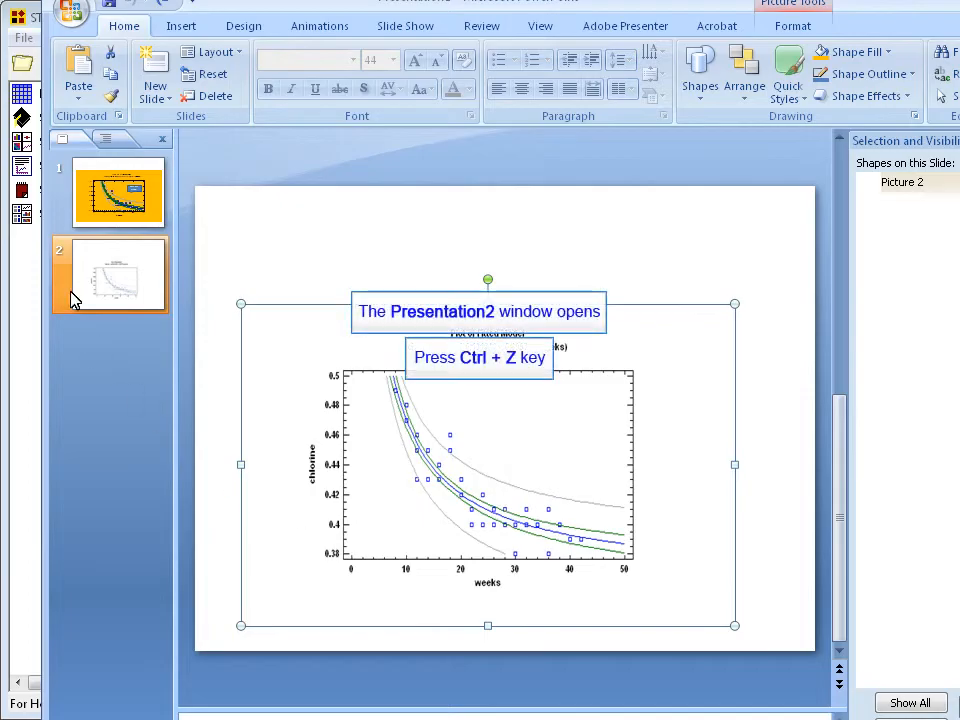
Paste the fitted model plot onto the PowerPoint slide titled My Presentation as a Picture (Windows Metafile).
left_click(20, 16)
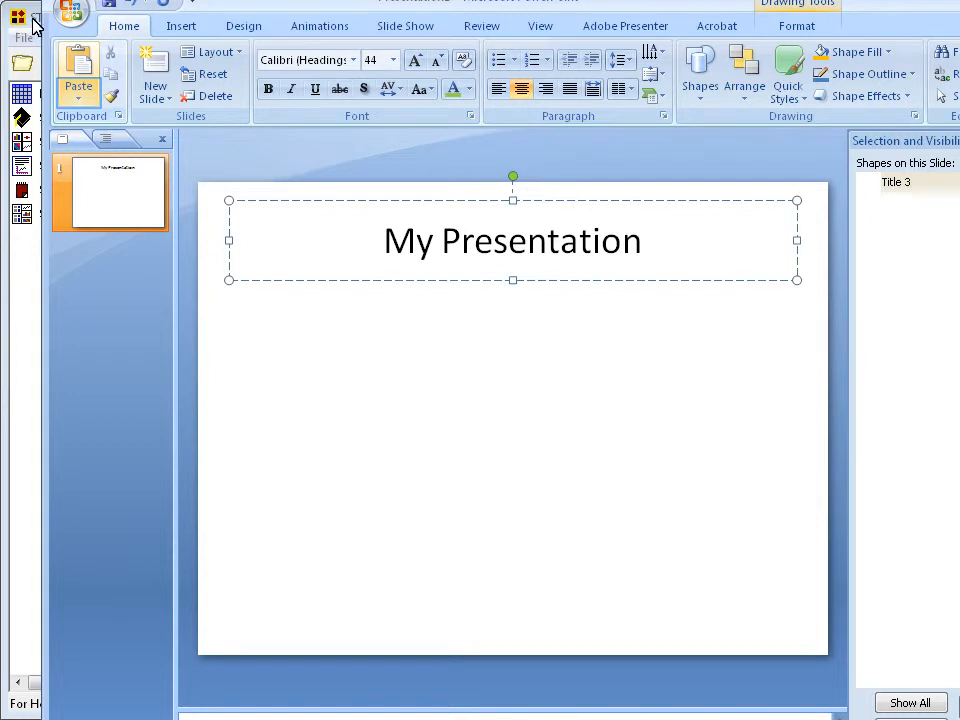
left_click(77, 92)
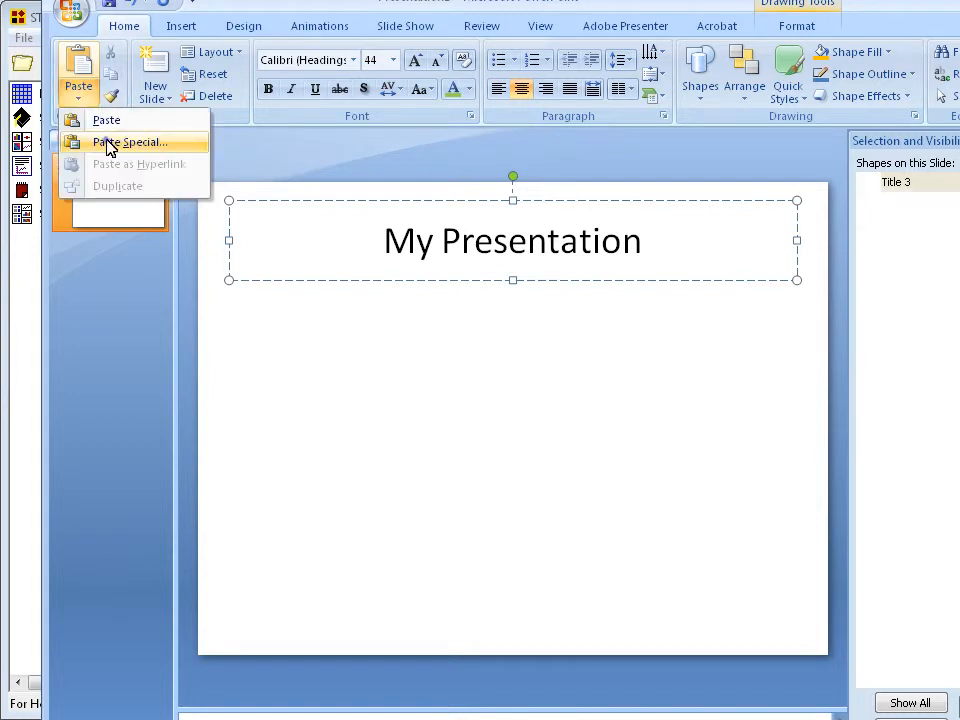
left_click(110, 146)
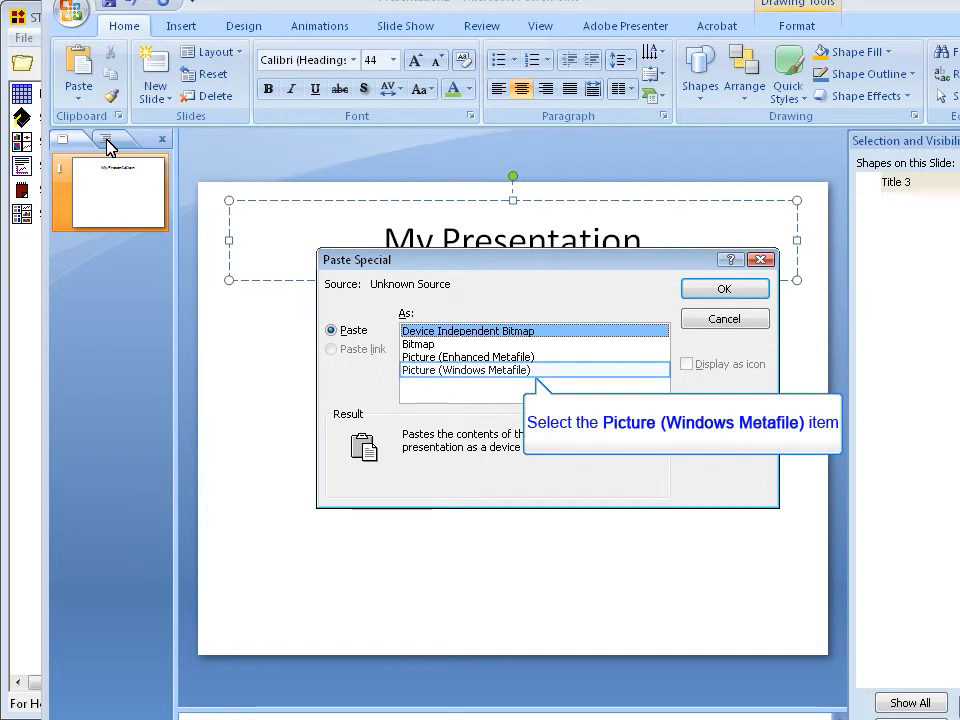
left_click(490, 372)
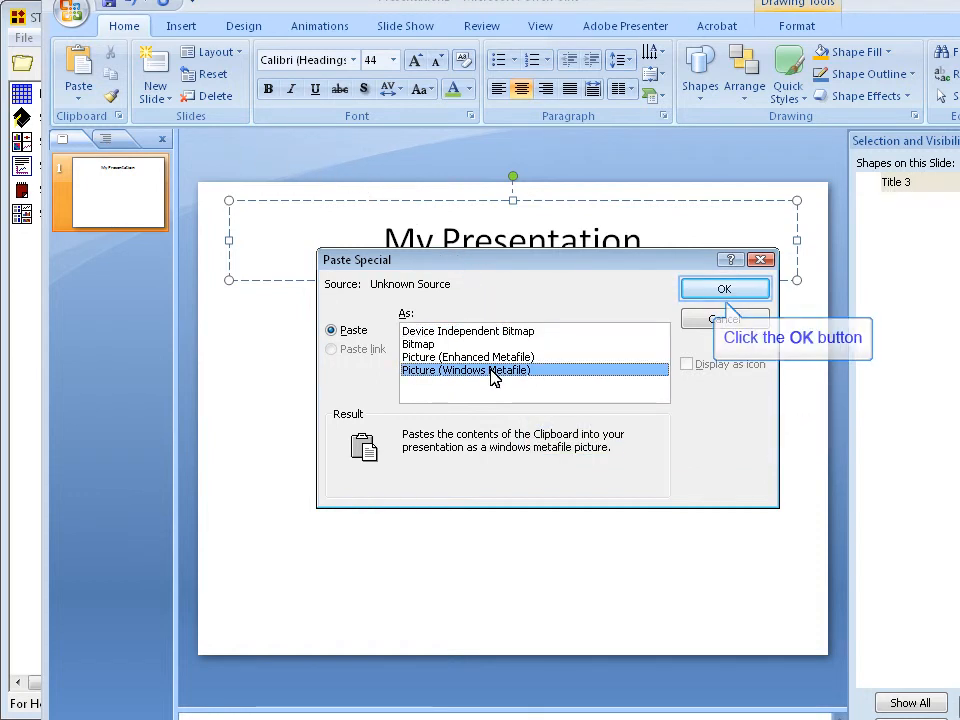
left_click(725, 289)
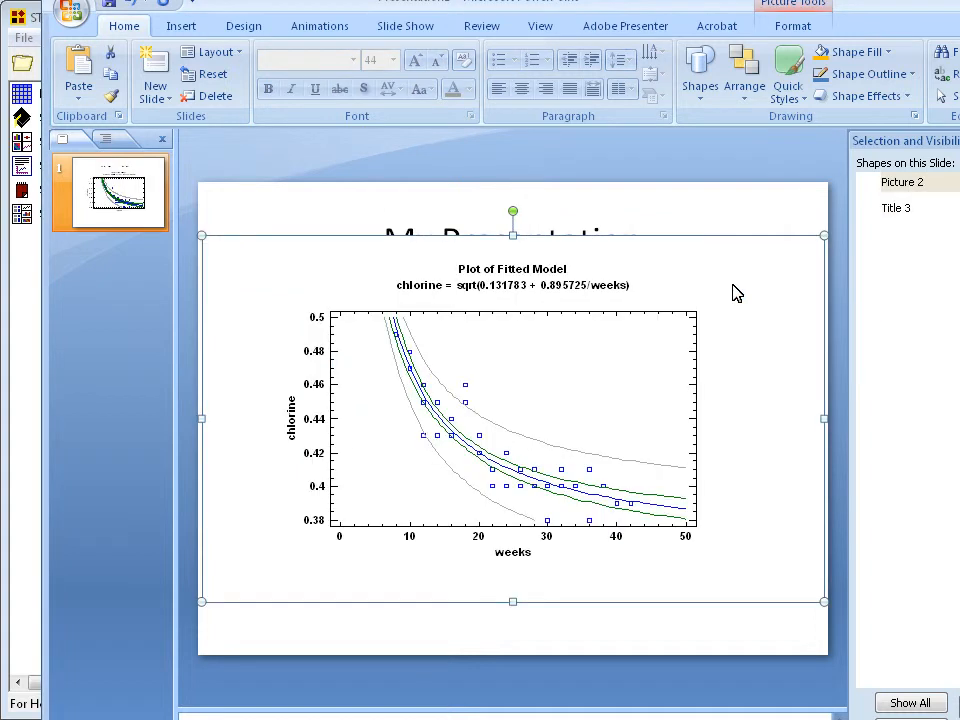
Move the pasted plot down so it sits below the slide title.
mouse_move(519, 273)
left_mouse_down()
mouse_move(535, 279)
mouse_move(526, 293)
left_mouse_up()
left_click_drag(556, 306, 594, 292)
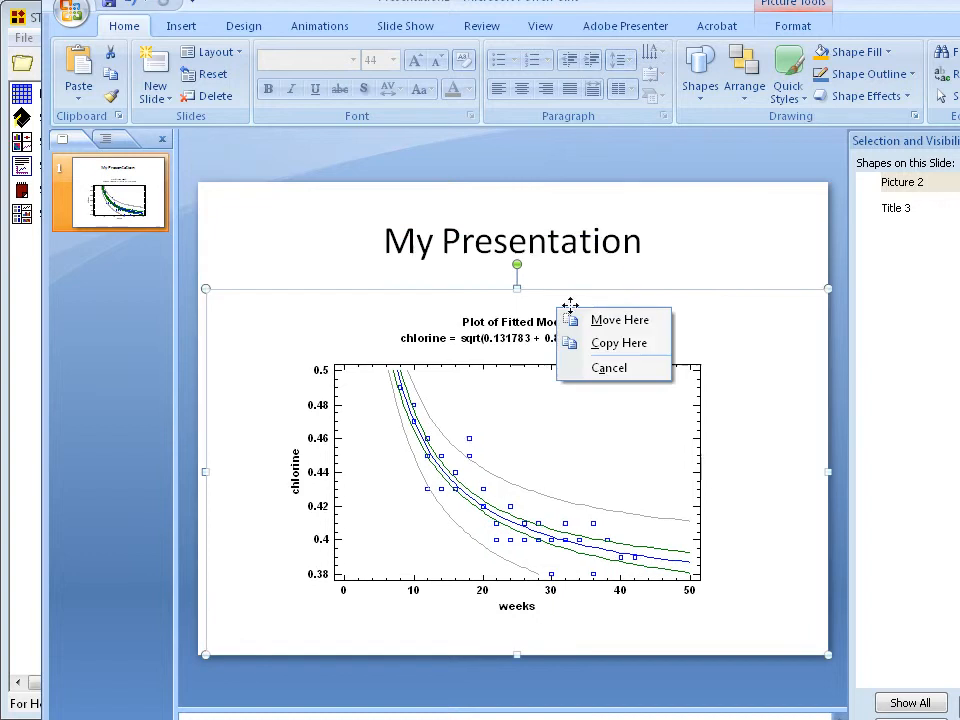
left_click(602, 279)
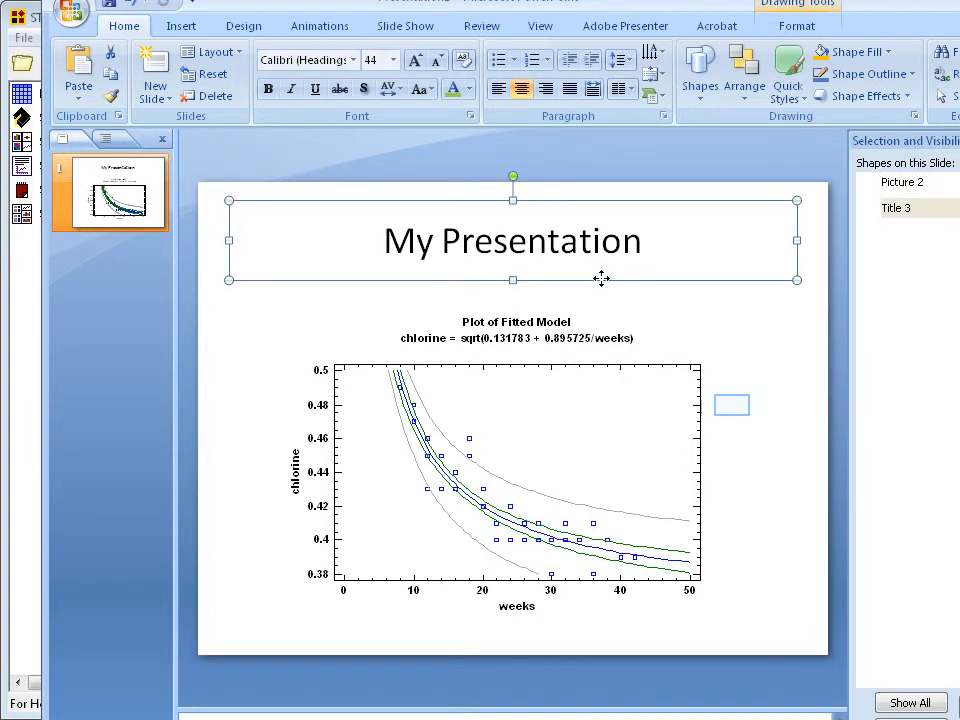